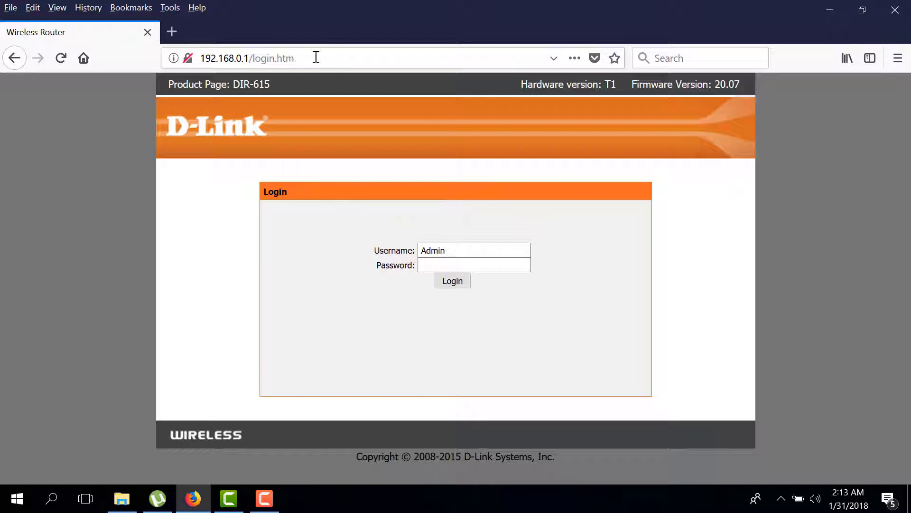
# Log in to the router at 192.168.0.1 and launch the Setup wizard.
pyautogui.click(207, 58)
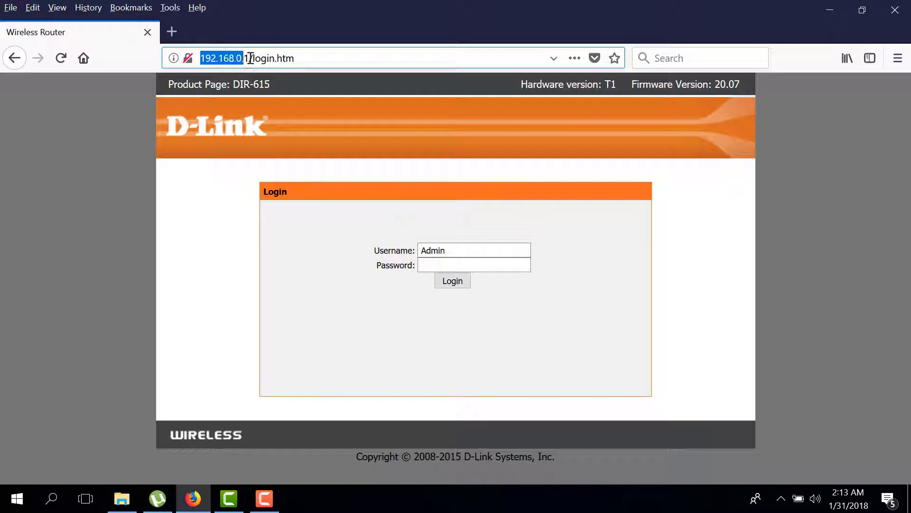
pyautogui.moveTo(207, 59); pyautogui.dragTo(251, 59)
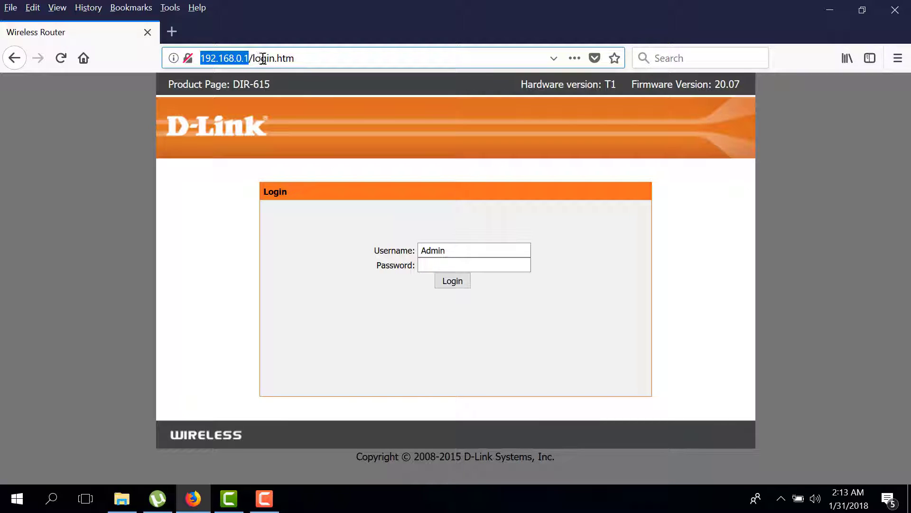
pyautogui.click(299, 59)
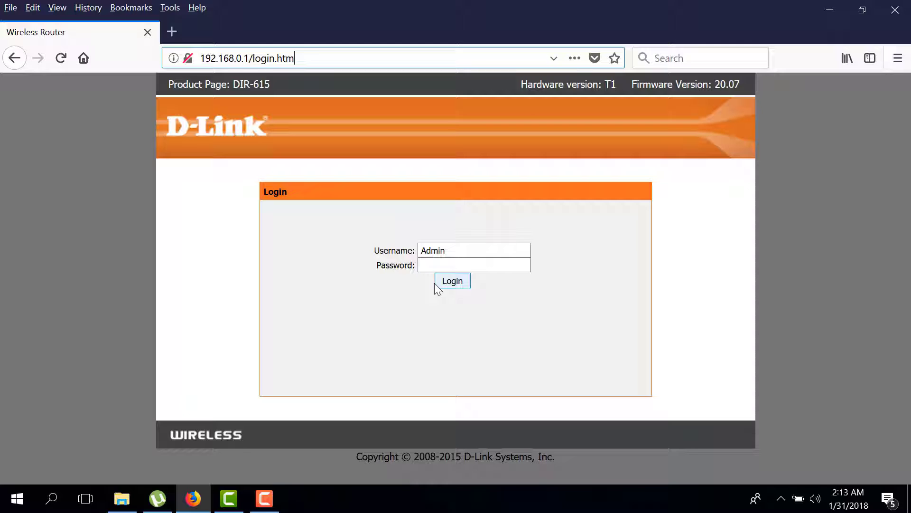
pyautogui.click(422, 264)
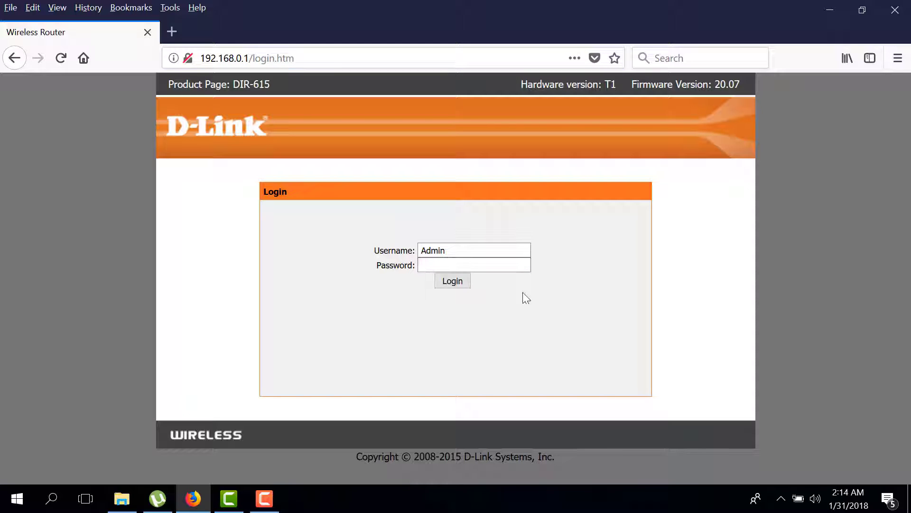
pyautogui.click(454, 282)
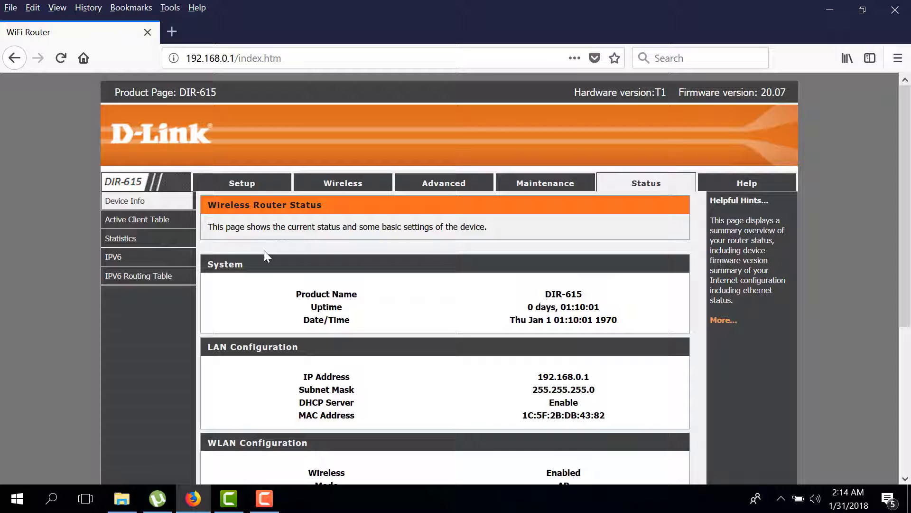
pyautogui.click(246, 186)
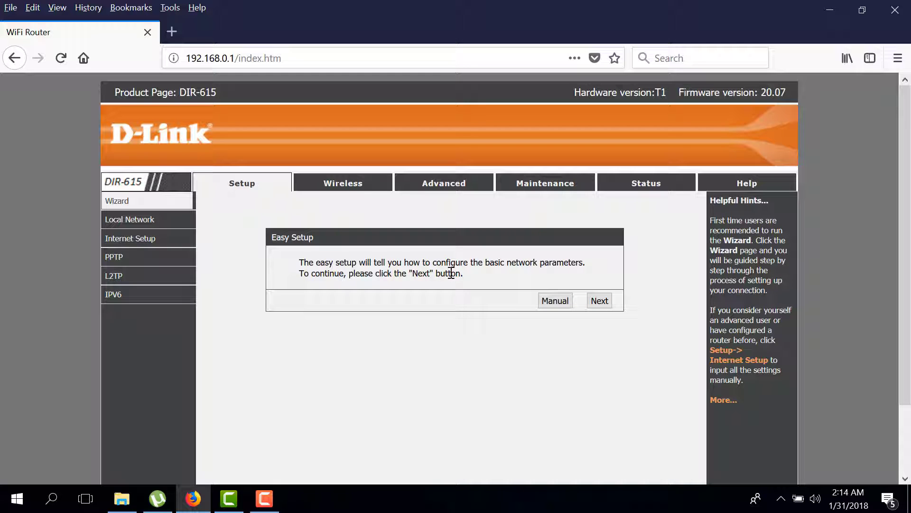
# Start Easy Setup and choose PPPoE instead of Dynamic IP as the WAN type.
pyautogui.click(603, 305)
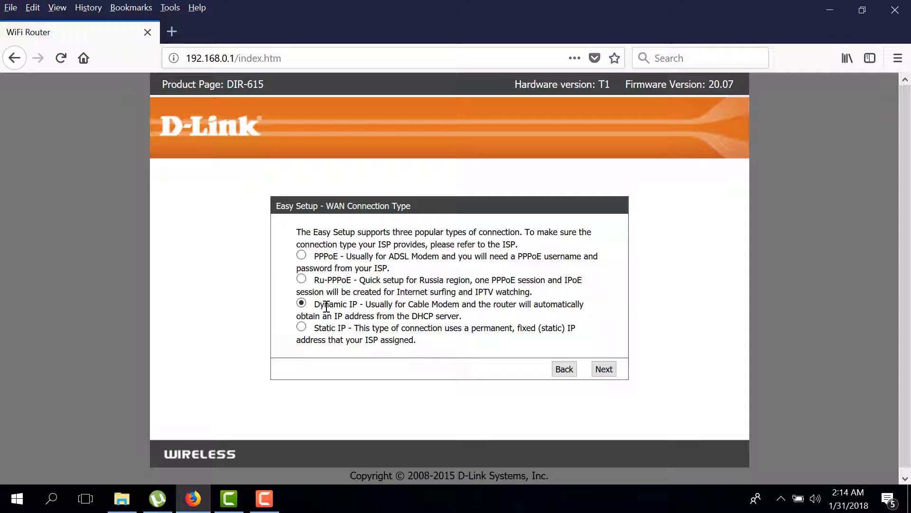
pyautogui.moveTo(325, 304); pyautogui.dragTo(455, 304)
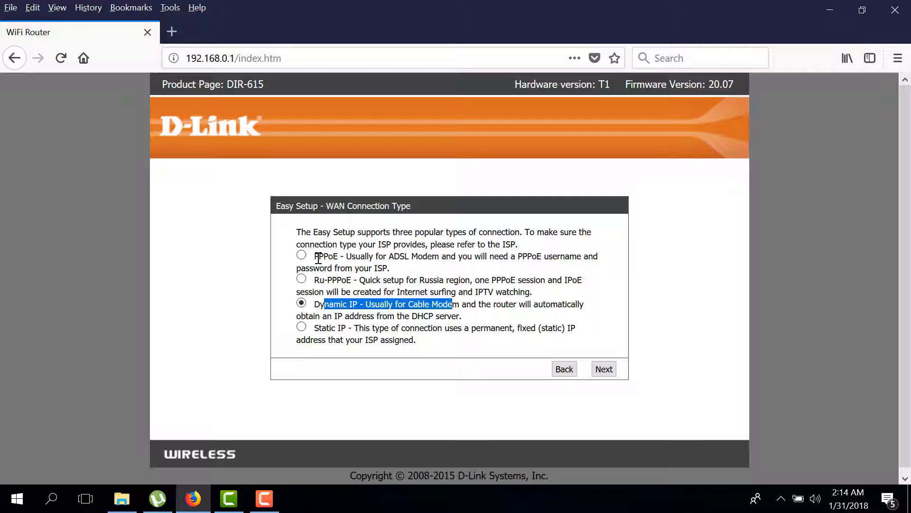
pyautogui.moveTo(317, 258); pyautogui.dragTo(605, 261)
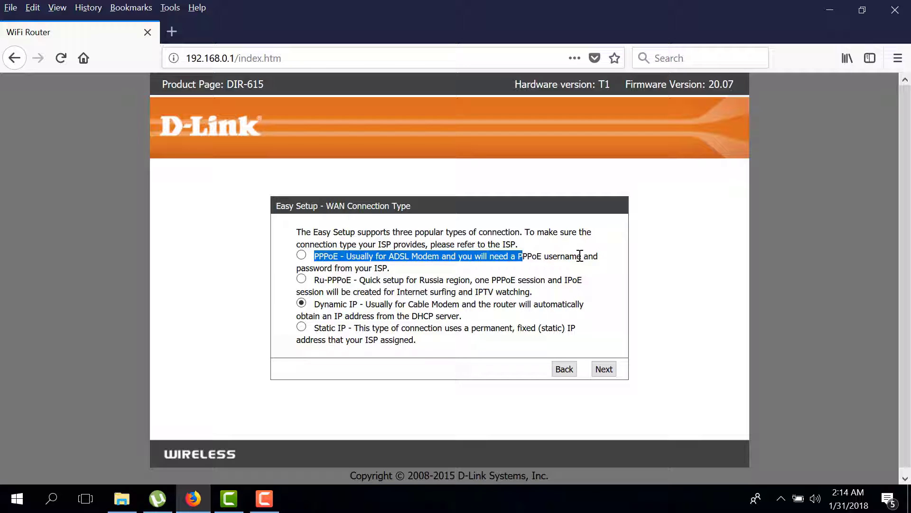
pyautogui.click(302, 255)
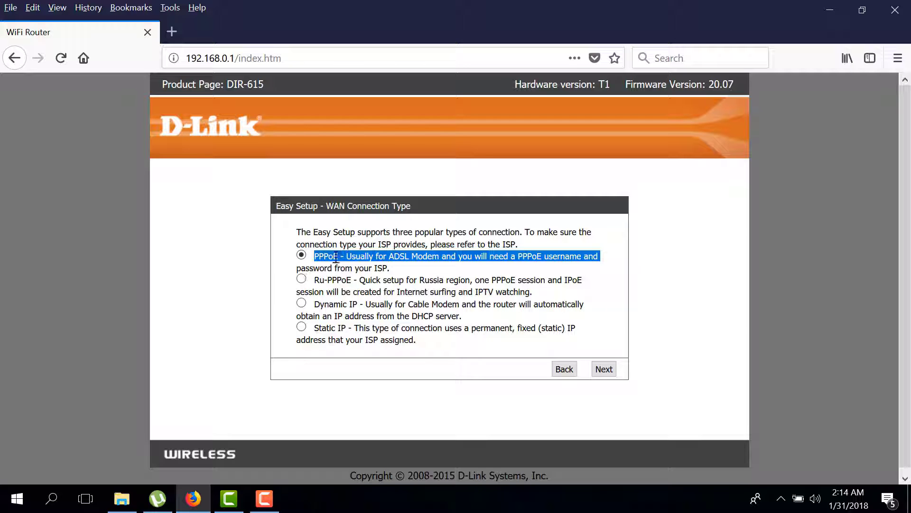
# Enter the PPPoE user name and password twice, and validate the account.
pyautogui.click(604, 368)
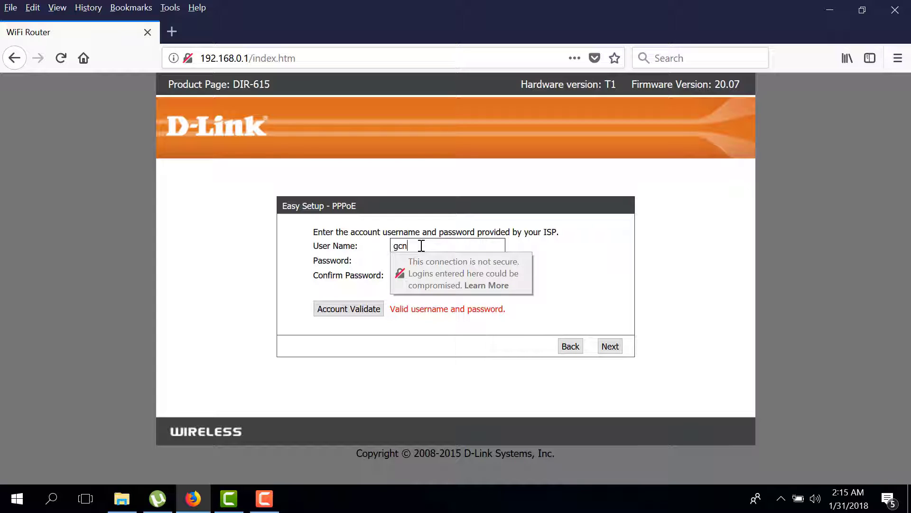
pyautogui.click(471, 262)
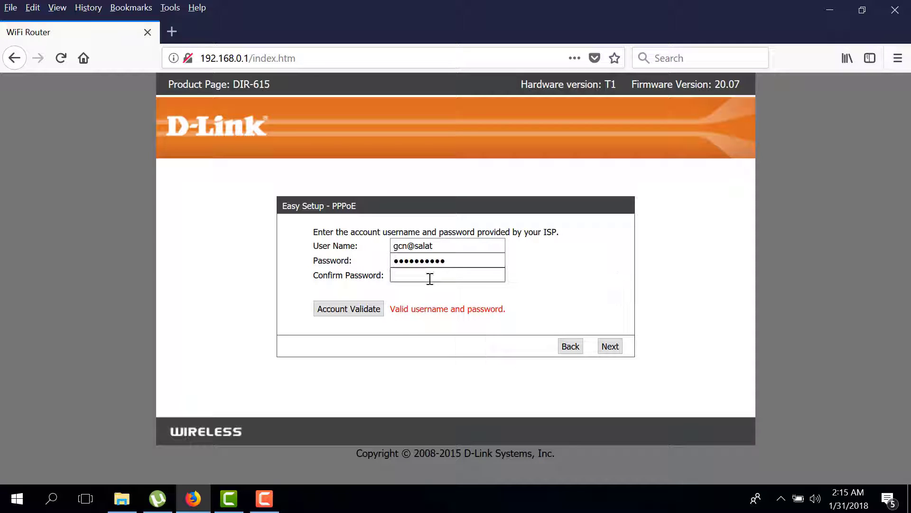
pyautogui.click(430, 278)
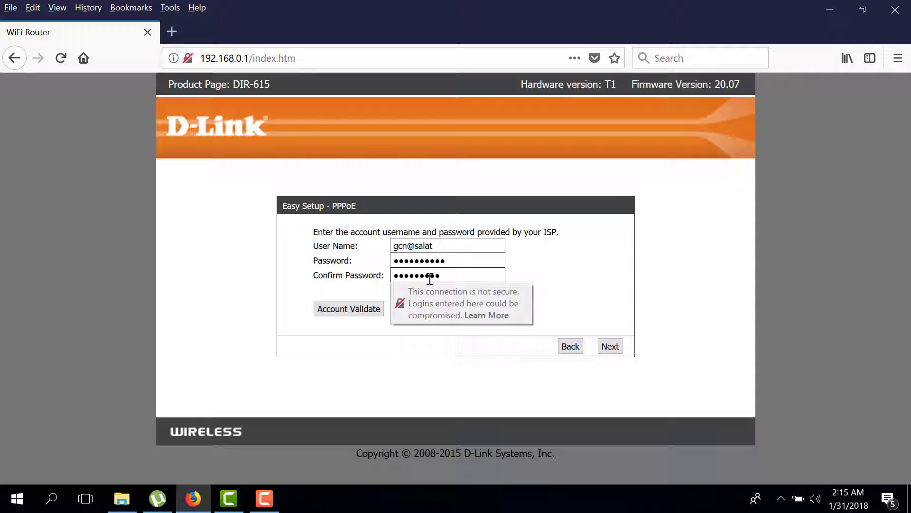
pyautogui.click(599, 288)
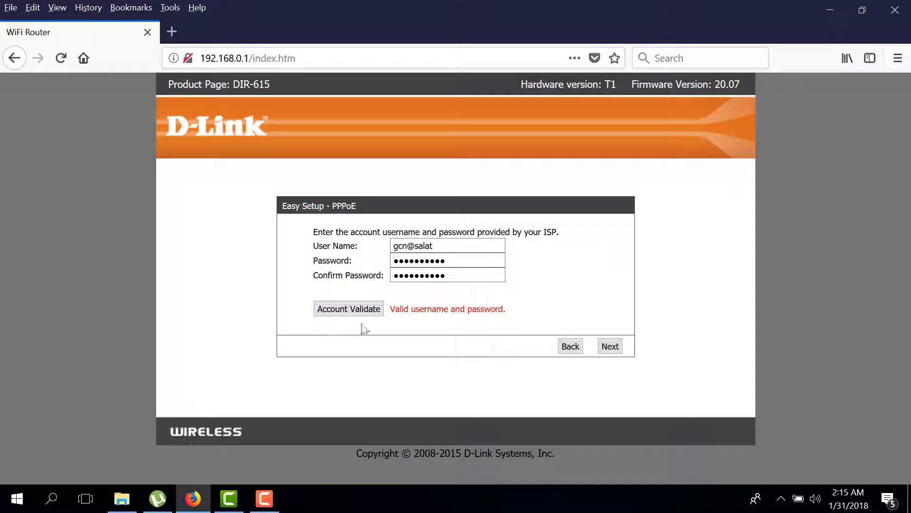
pyautogui.click(348, 311)
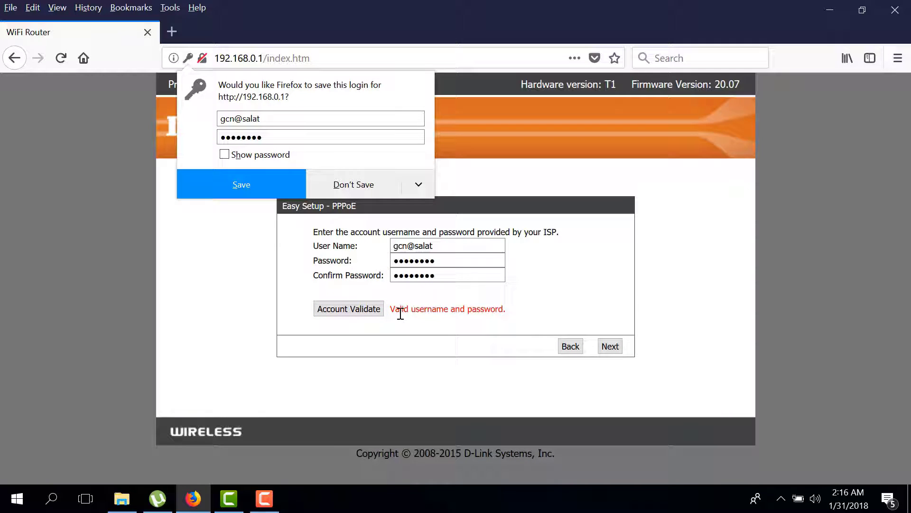
pyautogui.moveTo(392, 313); pyautogui.dragTo(510, 316)
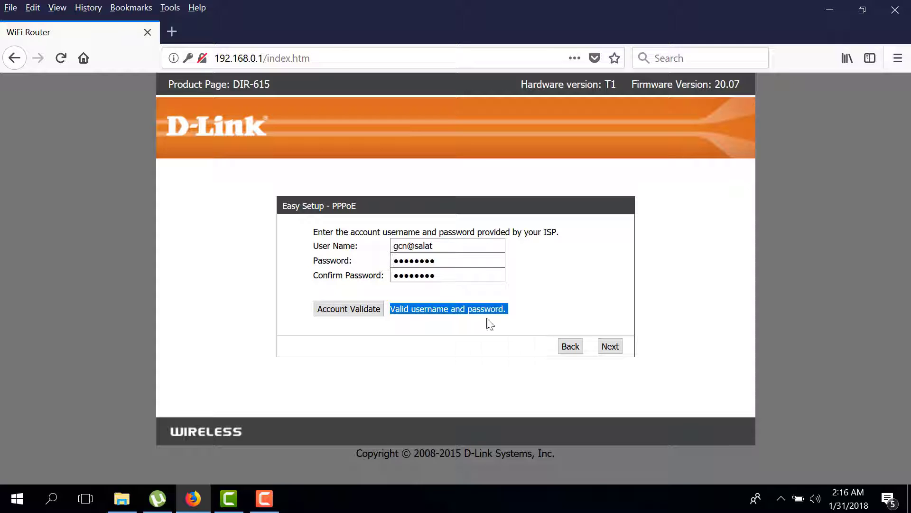
# Decline saving the login and review the D-Link_DIR-615 SSID and WPA-PSK/WPA2-PSK key.
pyautogui.click(610, 347)
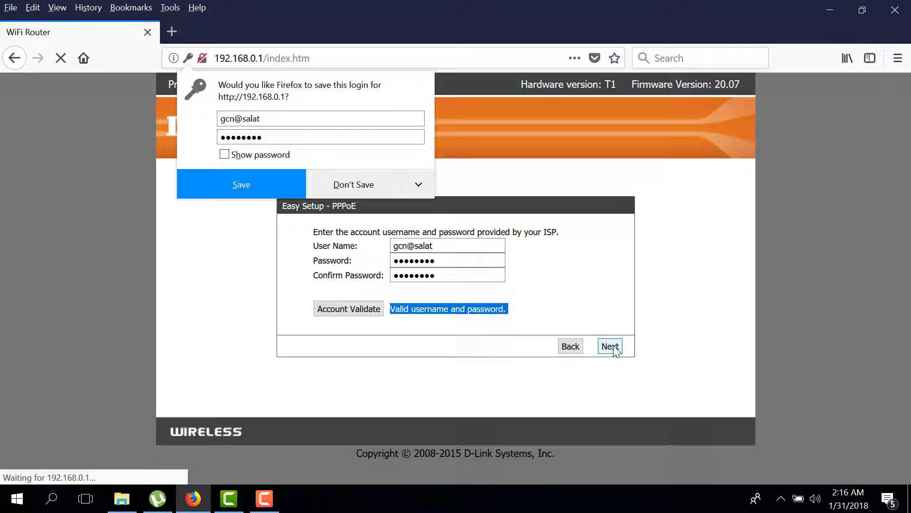
pyautogui.click(353, 187)
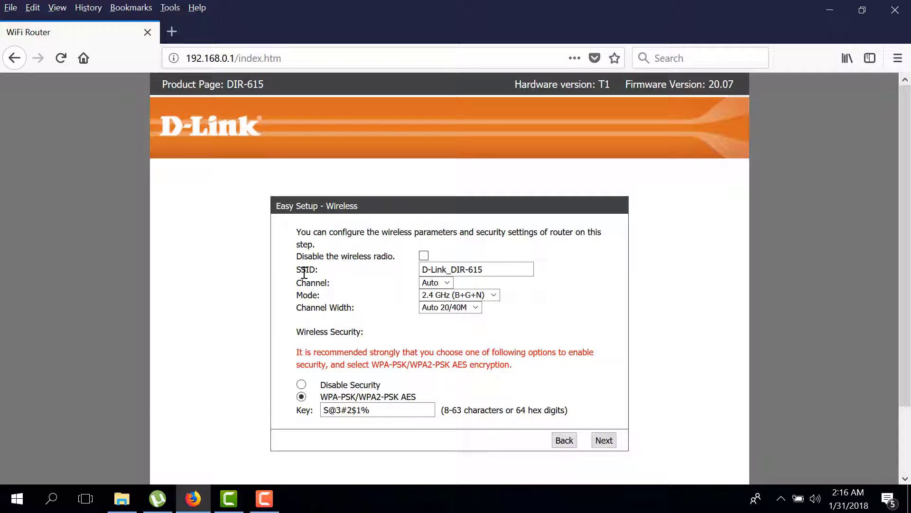
pyautogui.moveTo(297, 273); pyautogui.dragTo(319, 270)
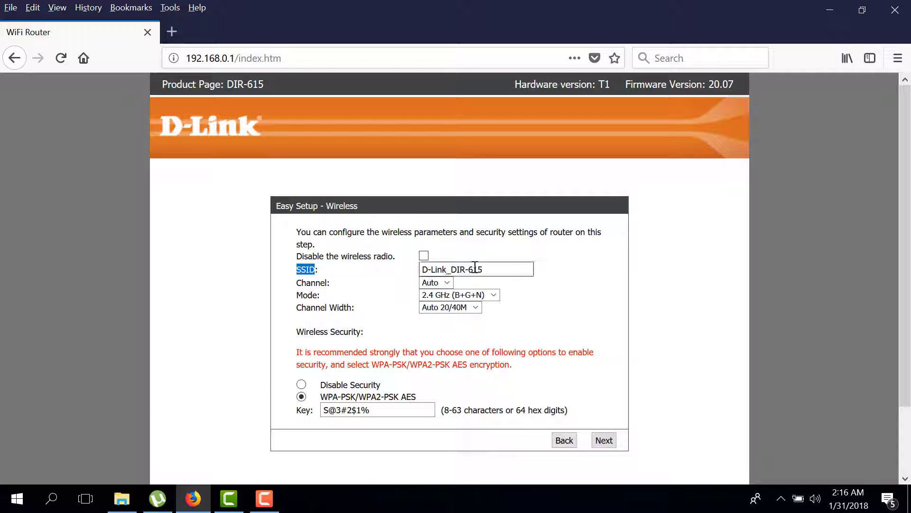
pyautogui.moveTo(493, 270); pyautogui.dragTo(403, 273)
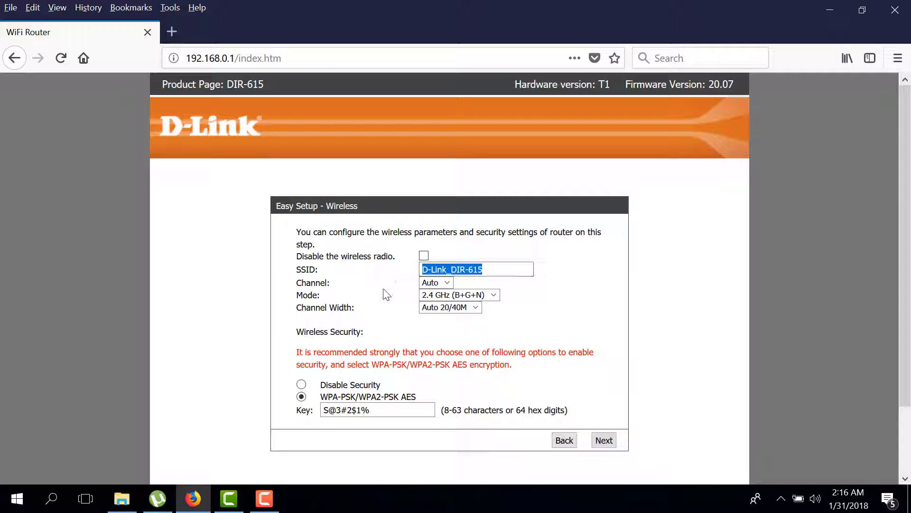
pyautogui.click(581, 312)
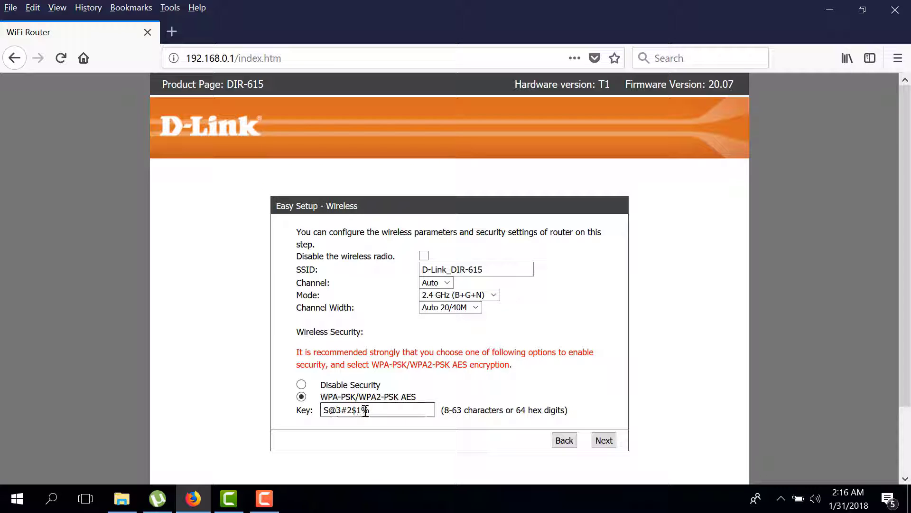
pyautogui.moveTo(377, 410); pyautogui.dragTo(324, 412)
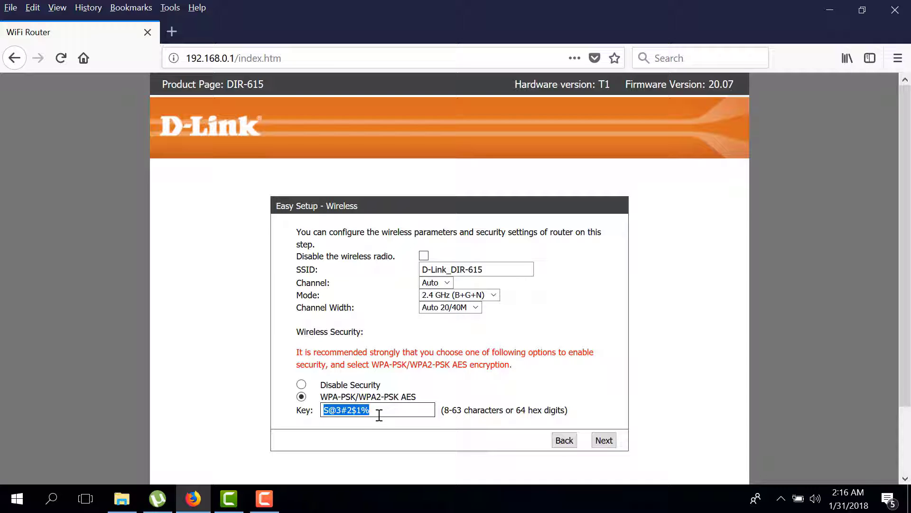
pyautogui.click(559, 397)
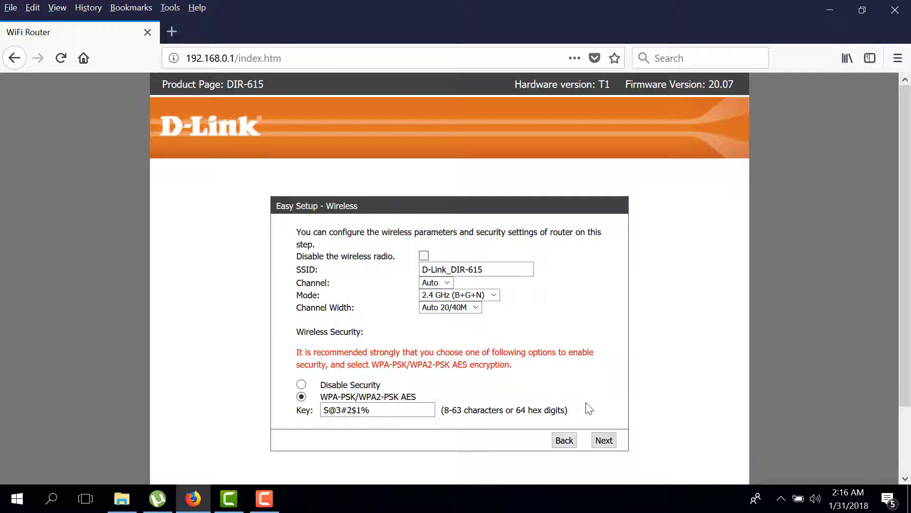
# Advance to the last Easy Setup page and submit Finish to apply the settings.
pyautogui.click(604, 441)
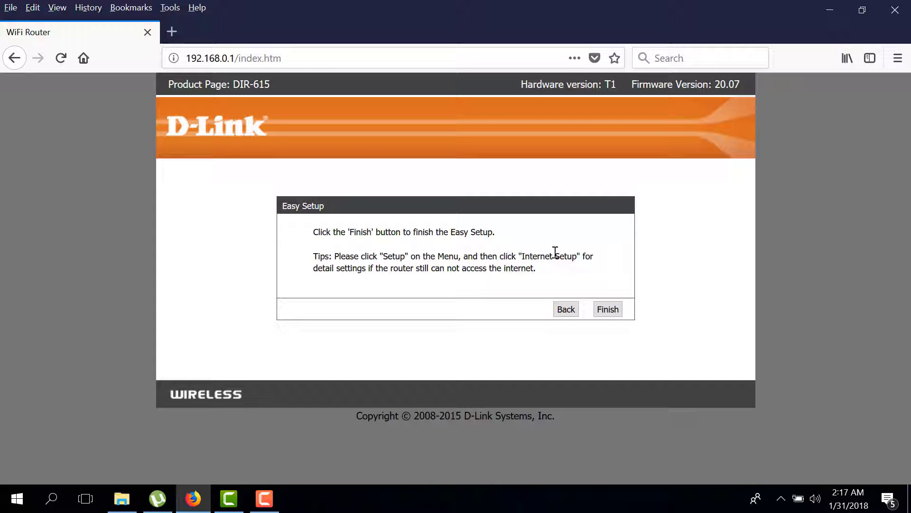
pyautogui.click(610, 310)
pyautogui.click(608, 310)
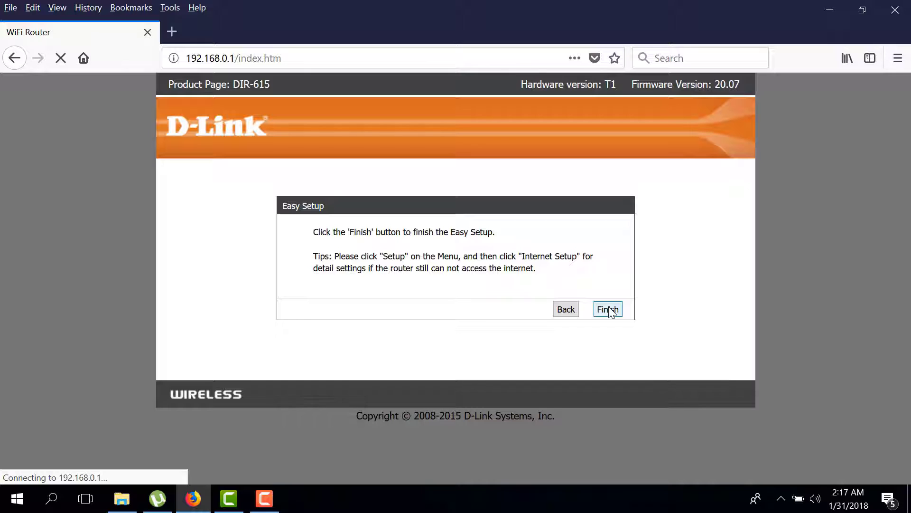